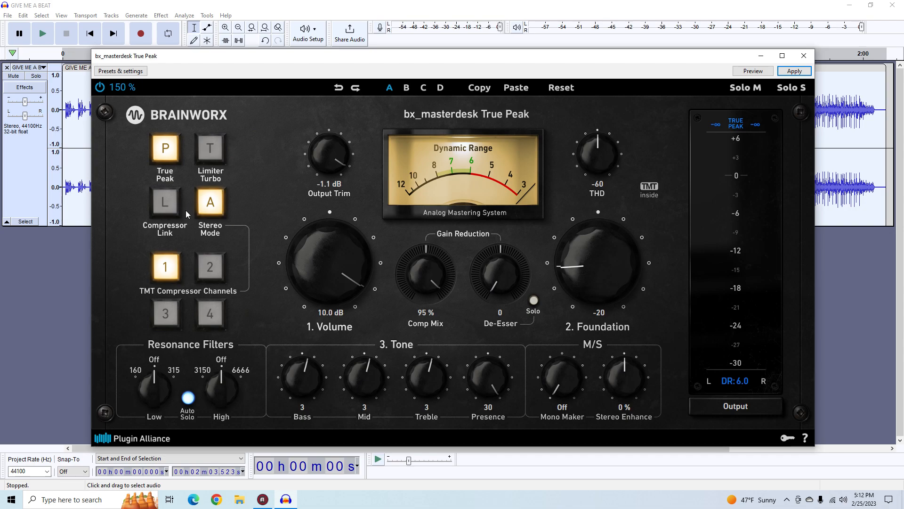
Try TMT compressor channels 2 and 4, and return the selection to channel 1.
left_click(215, 204)
left_click(215, 203)
left_click(209, 268)
left_click(159, 271)
left_click(220, 316)
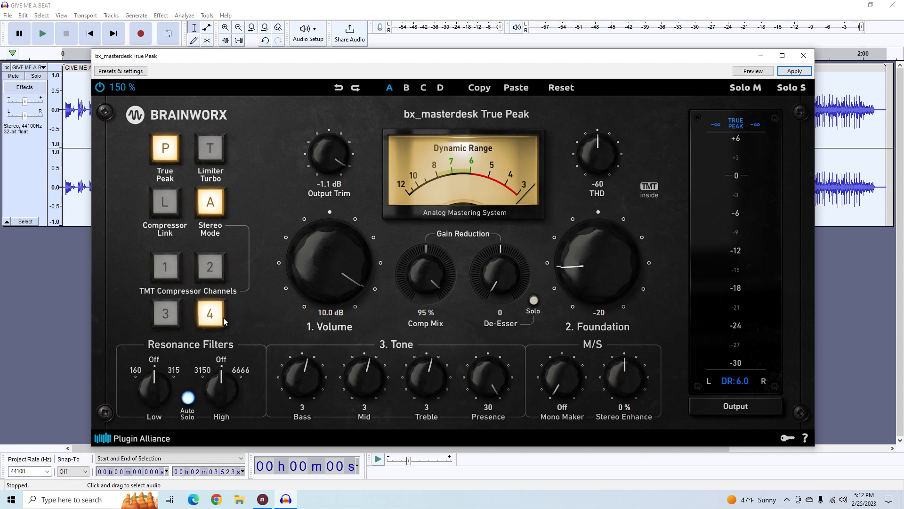
left_click(166, 268)
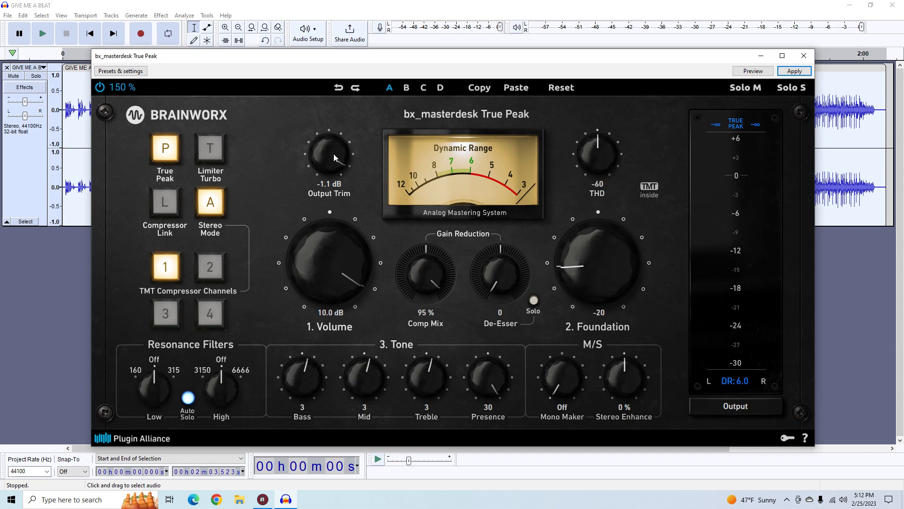
Lower the Volume to -1.7 dB and set the Foundation to 1.
left_click_drag(332, 151, 357, 194)
left_click_drag(331, 261, 314, 281)
scroll(596, 147, "up", 2)
left_click_drag(577, 270, 592, 248)
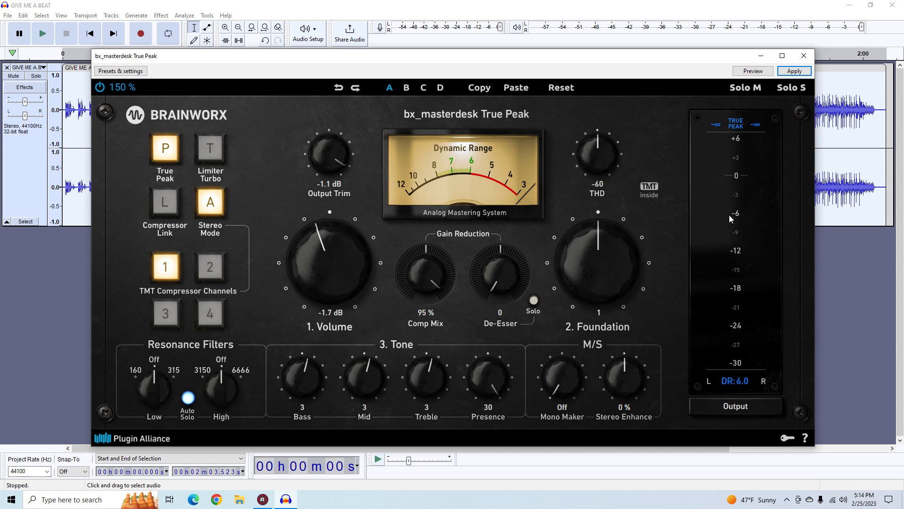
Move the plugin window aside to examine the track's waveform, and bring the window back over it.
left_click_drag(480, 60, 378, 230)
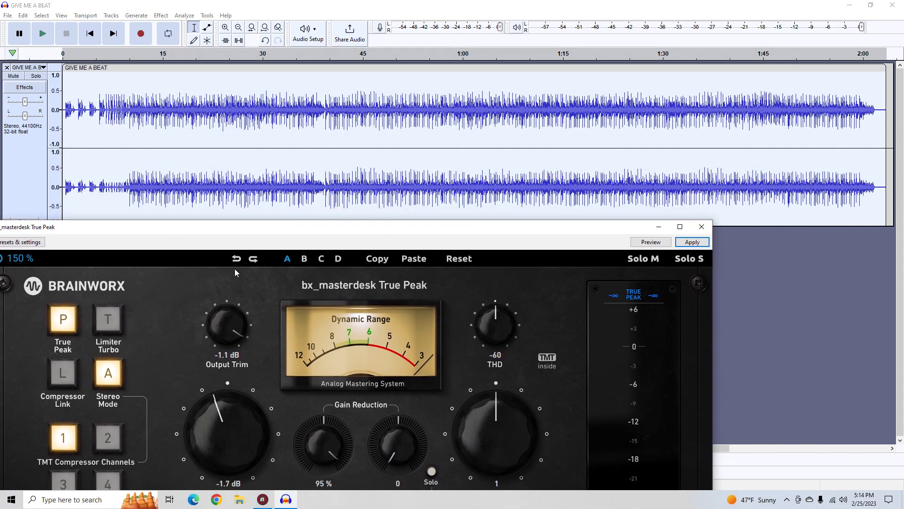
left_click_drag(236, 229, 322, 74)
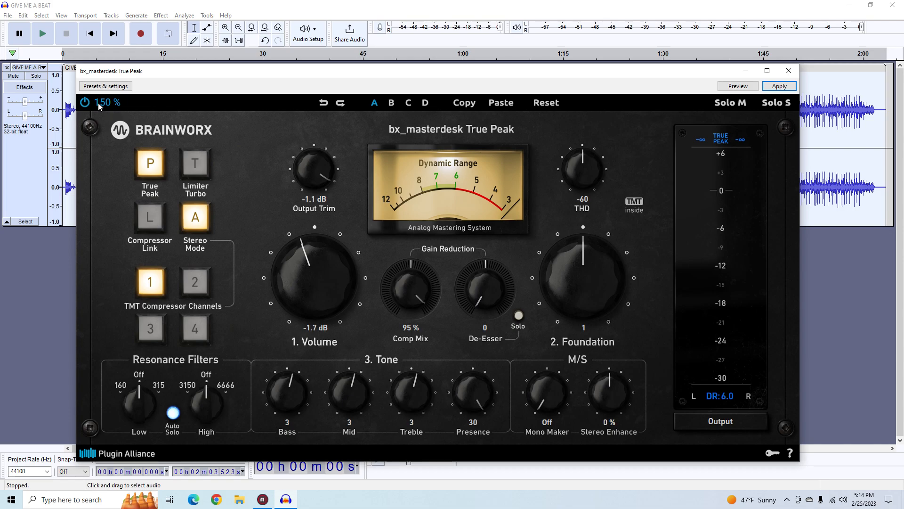
left_click_drag(172, 75, 178, 244)
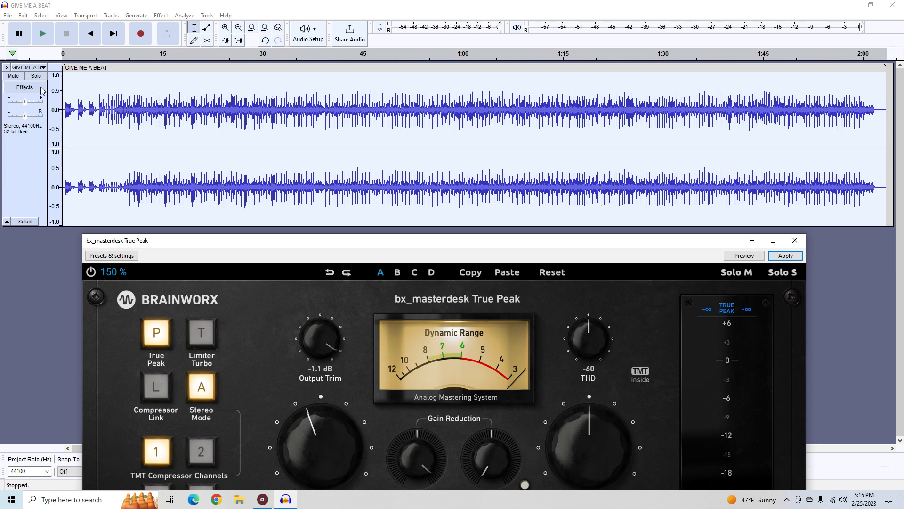
left_click_drag(279, 243, 293, 81)
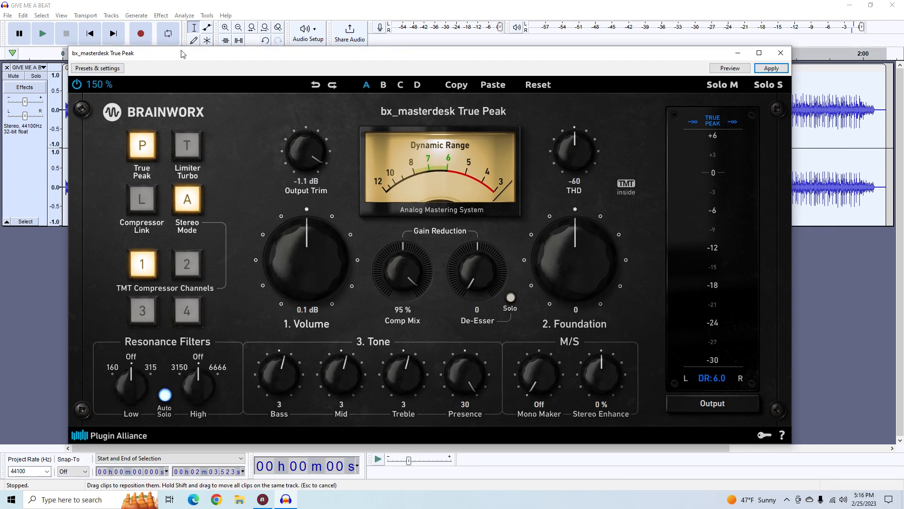
left_click_drag(185, 53, 187, 63)
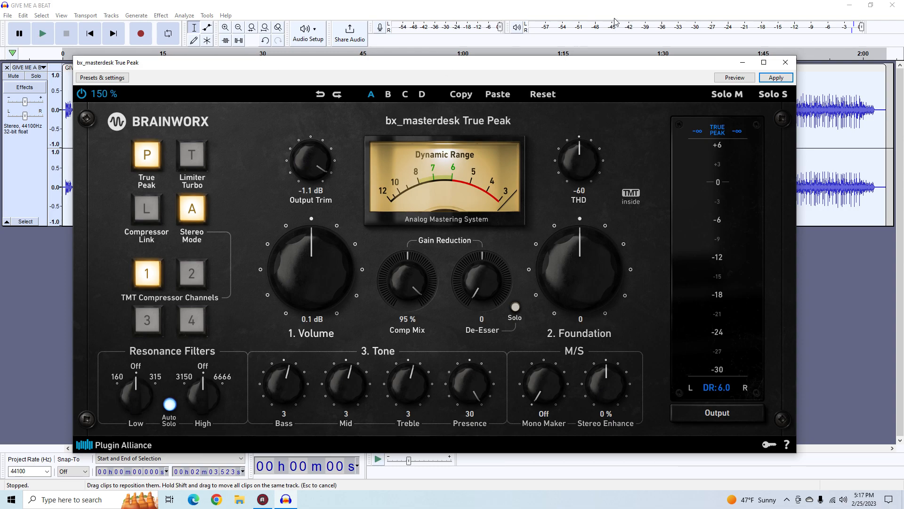
Start the effect preview and audition the Treble at -22 before restoring it to 3.
left_click(719, 76)
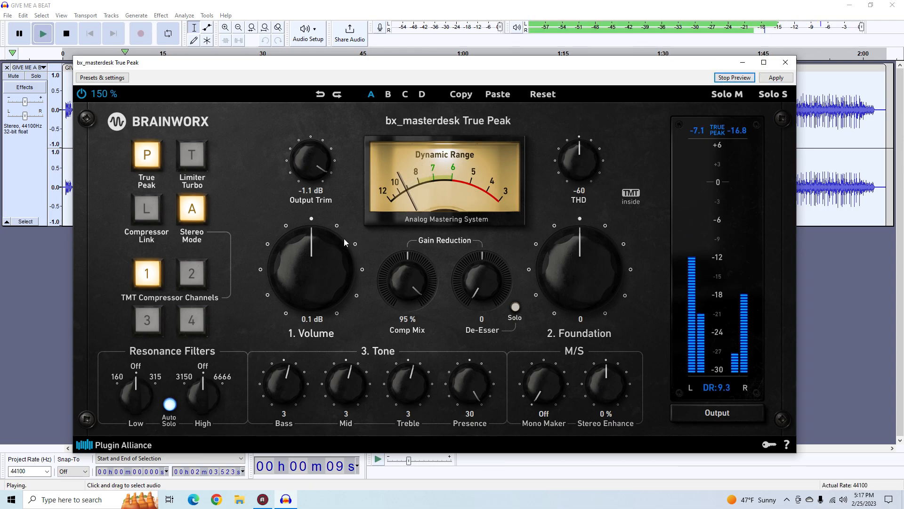
left_click_drag(462, 59, 464, 54)
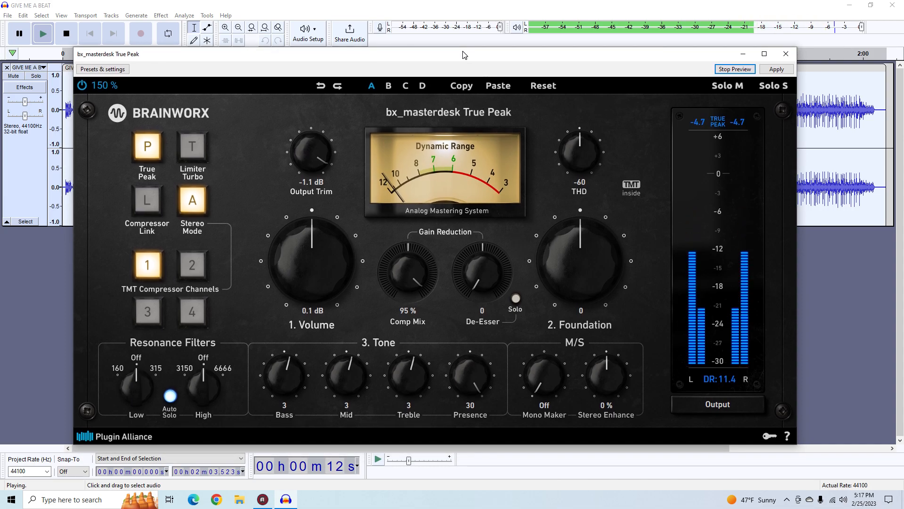
double_click(418, 361)
scroll(418, 360, "down", 5)
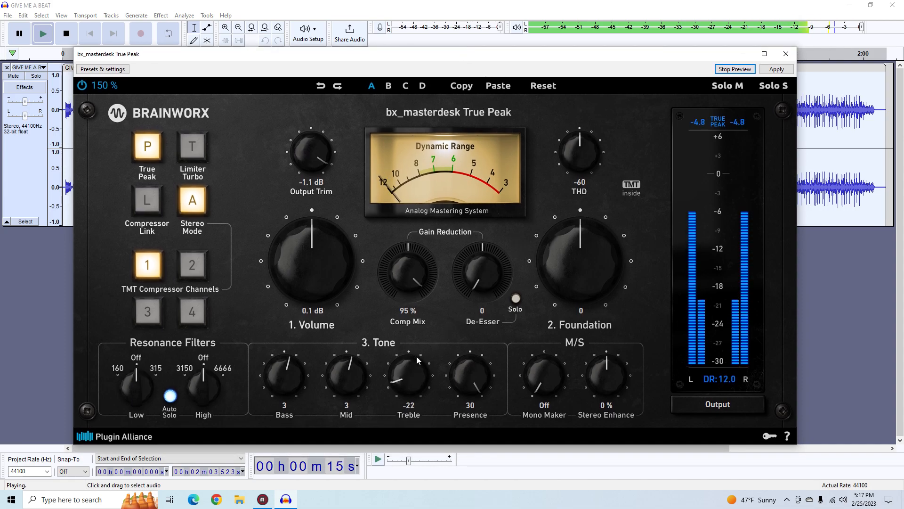
scroll(417, 356, "up", 5)
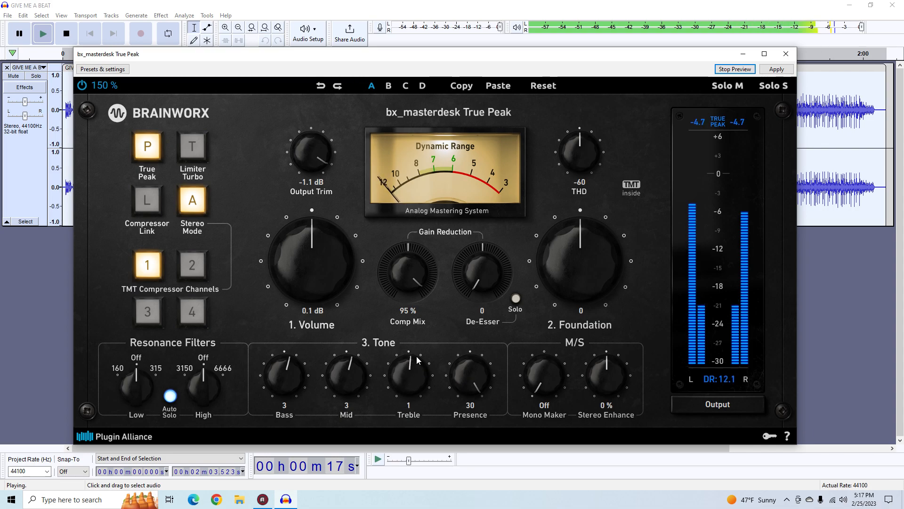
scroll(417, 360, "up", 1)
Set the Foundation to -20 and raise the Volume to 10.1 dB while listening to the preview.
scroll(552, 277, "down", 6)
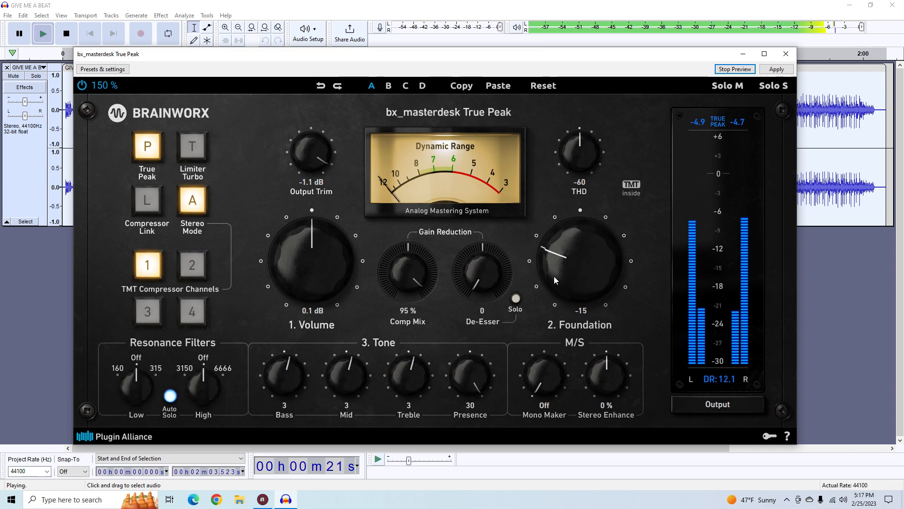
scroll(554, 280, "down", 4)
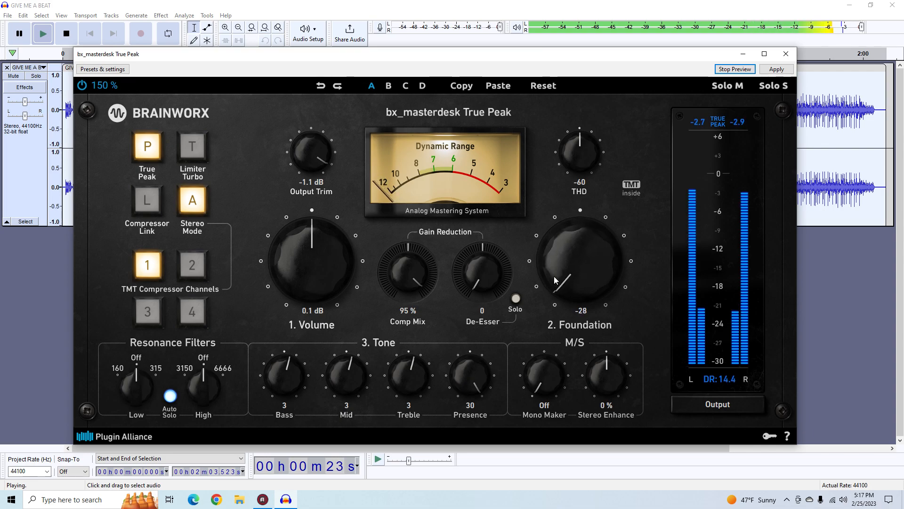
scroll(328, 262, "up", 4)
scroll(326, 264, "up", 6)
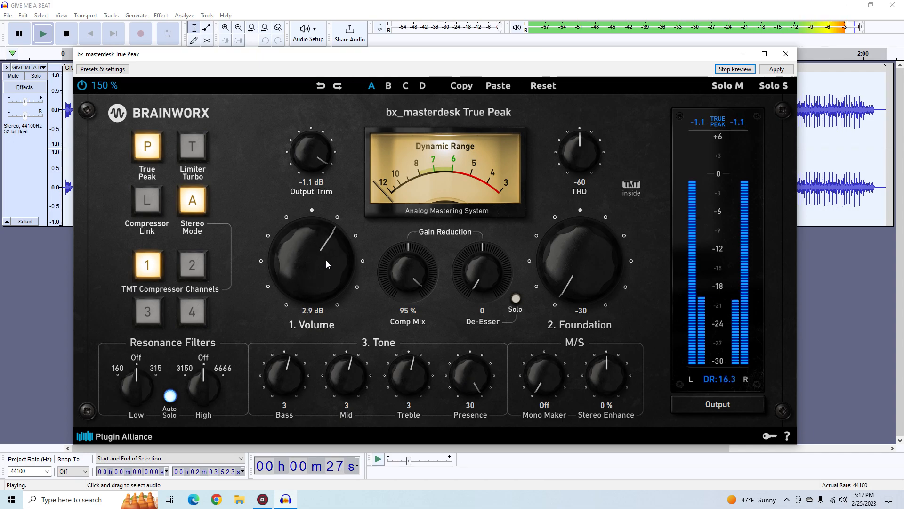
scroll(326, 264, "up", 3)
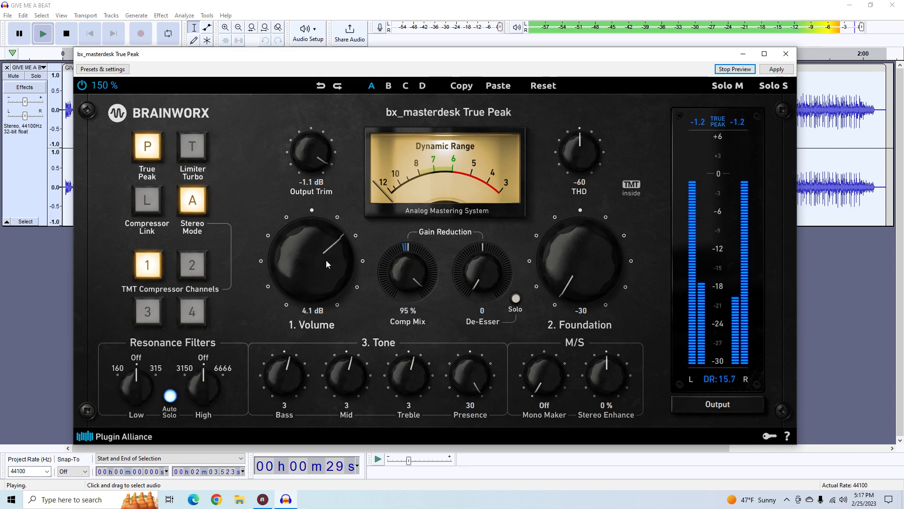
scroll(326, 260, "down", 2)
scroll(553, 272, "up", 1)
scroll(564, 268, "up", 4)
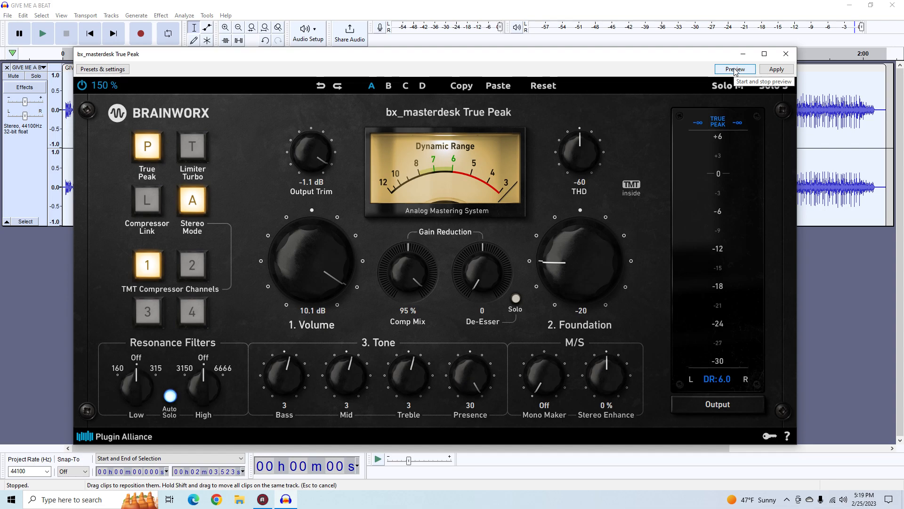
Bypass the plugin and preview the unprocessed track, moving the plugin window to reveal the waveform.
left_click_drag(591, 57, 594, 166)
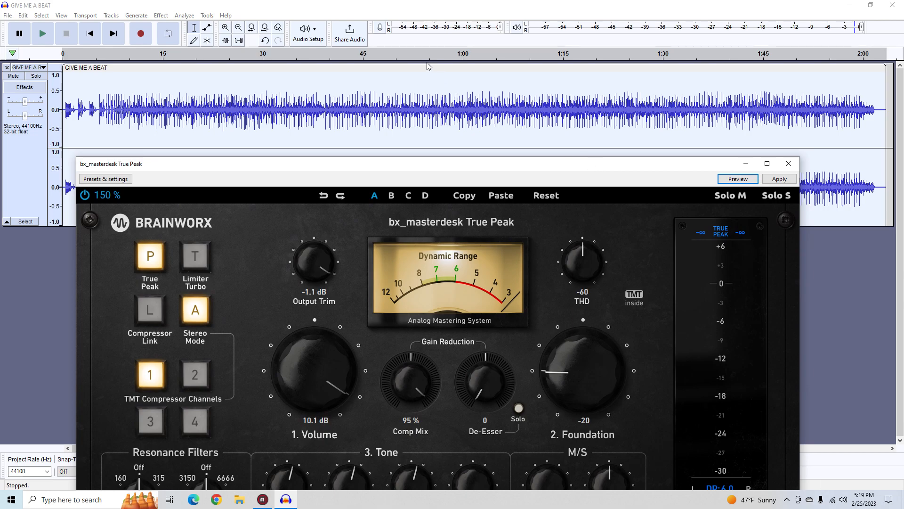
left_click_drag(470, 174, 478, 82)
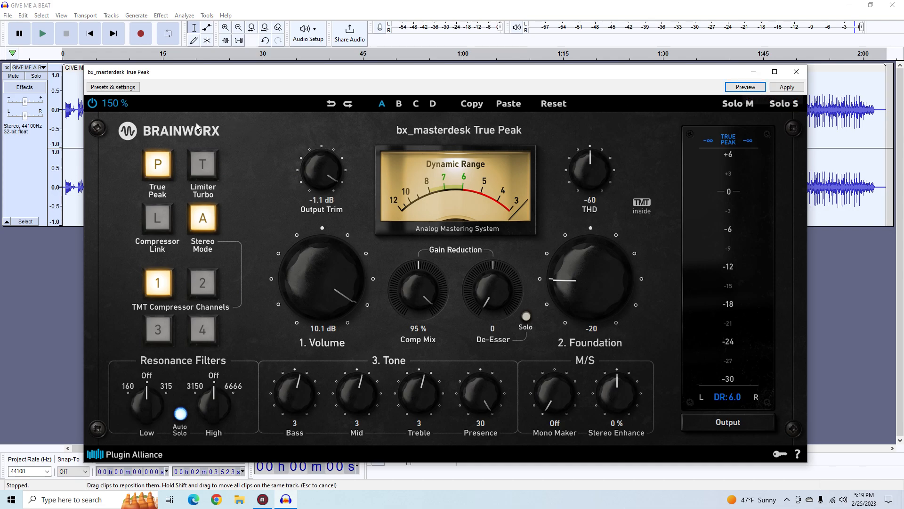
key("Tab")
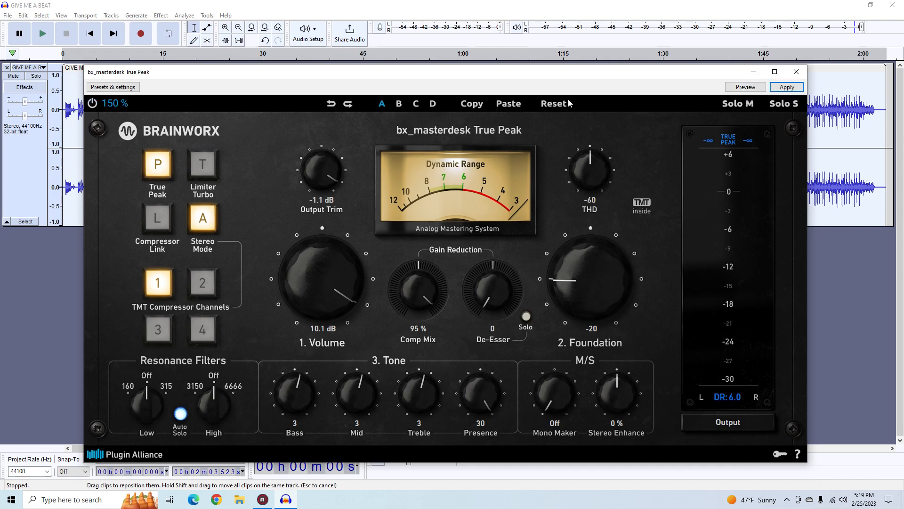
left_click(762, 86)
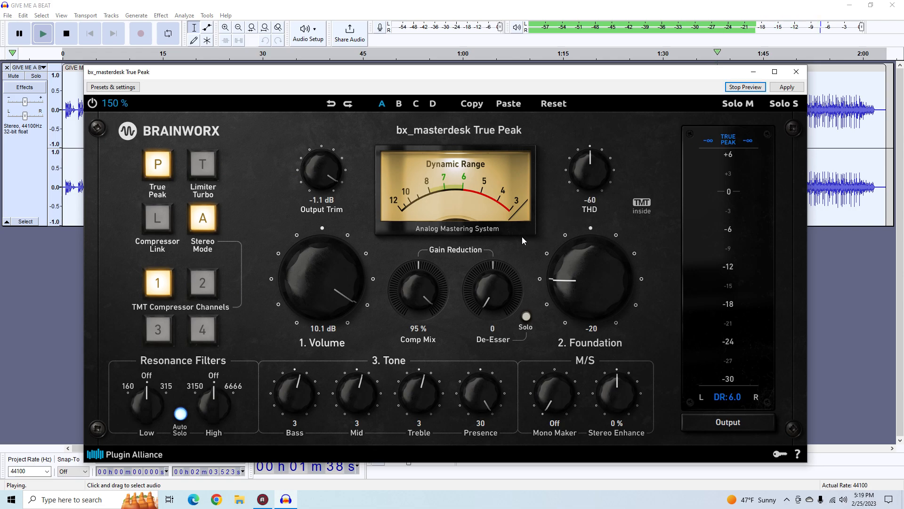
left_click_drag(444, 71, 455, 127)
left_click(574, 121)
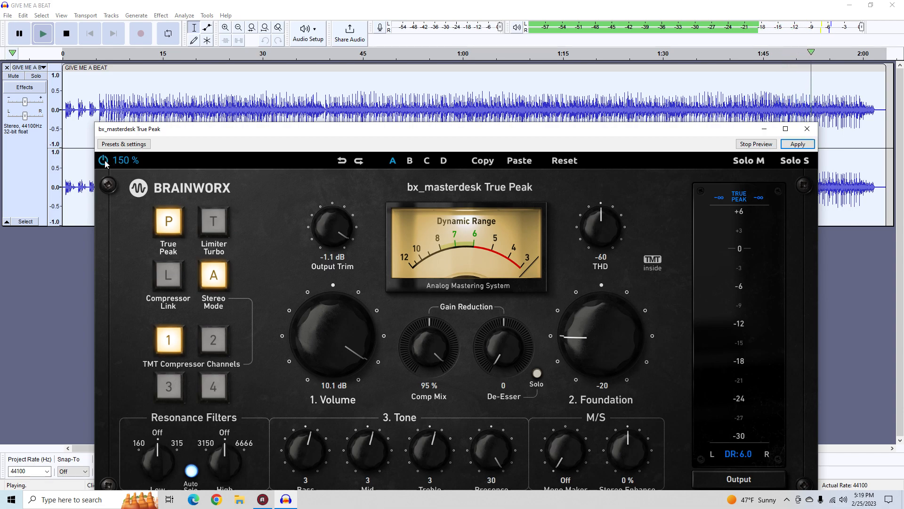
left_click_drag(181, 129, 188, 63)
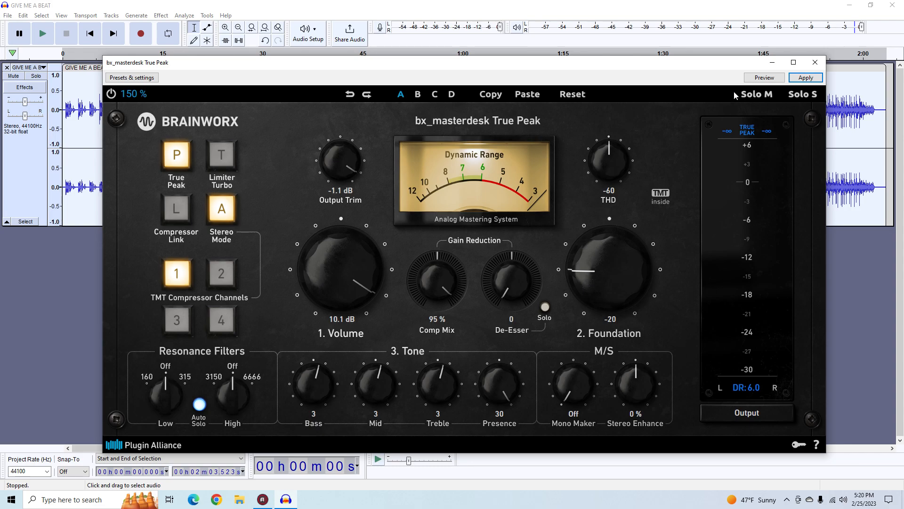
Preview the track from the start and compare the sound with the plugin bypassed and enabled.
left_click(753, 79)
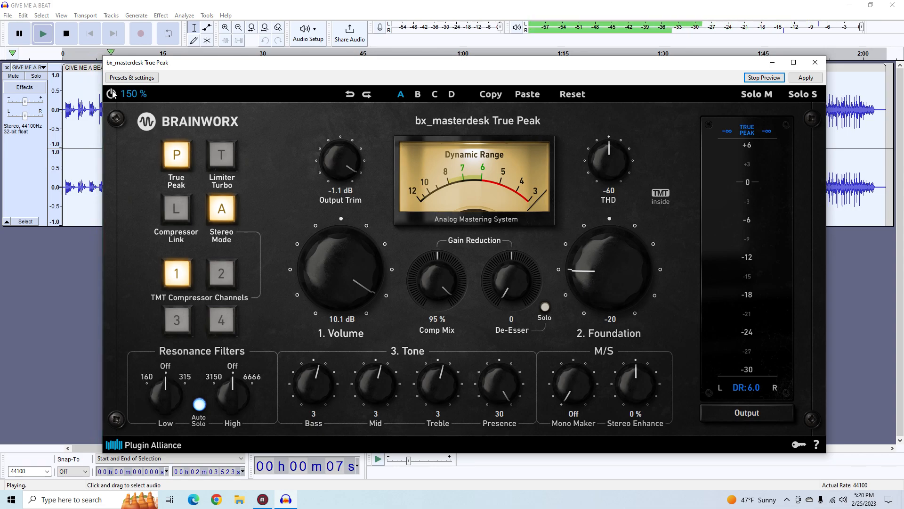
mouse_move(265, 67)
left_mouse_down()
mouse_move(251, 128)
mouse_move(263, 68)
left_mouse_up()
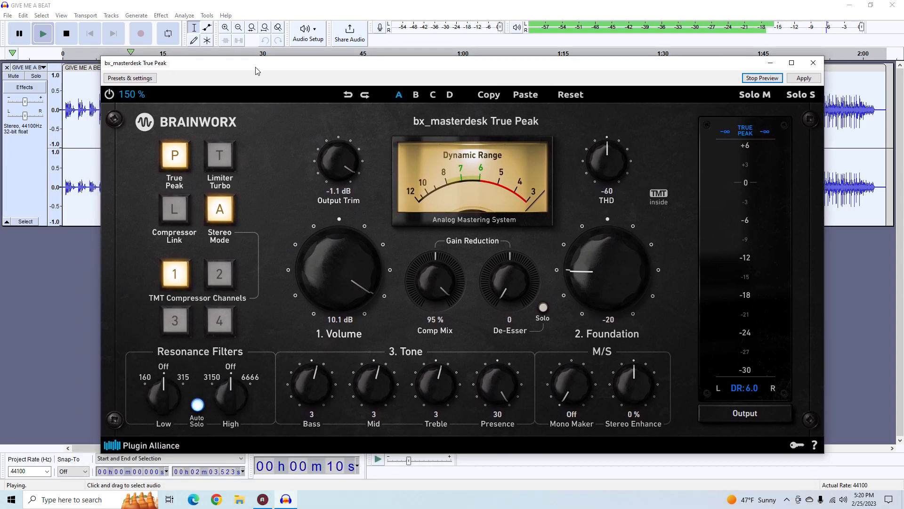
left_click(109, 94)
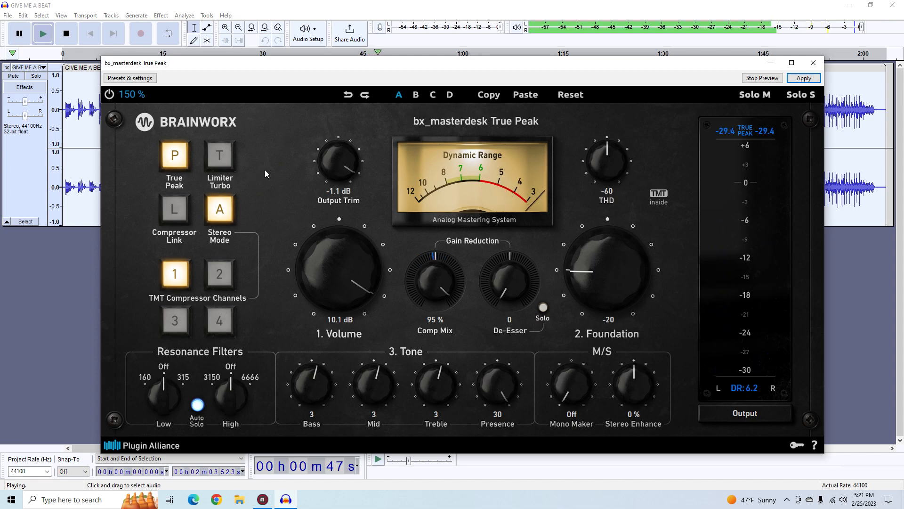
left_click(108, 94)
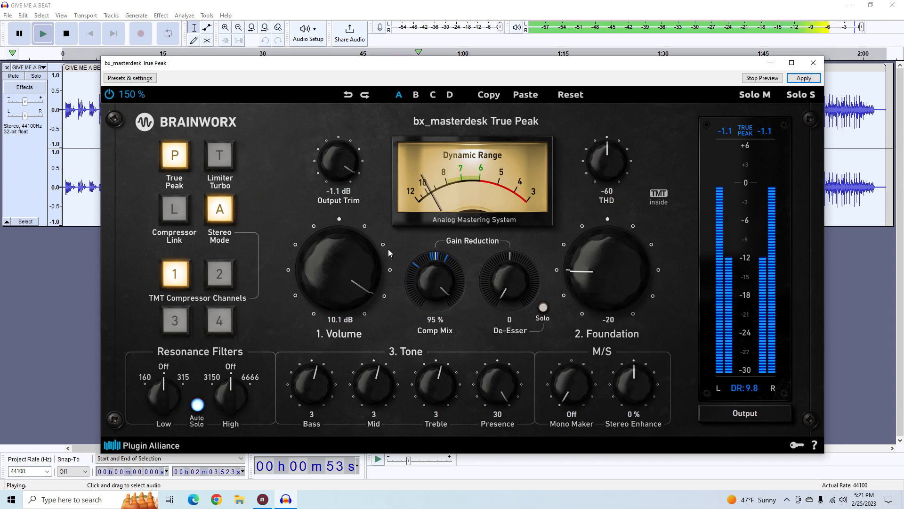
Try the Volume at 10.3 dB, return it to 10.1 dB and stop the preview.
left_click_drag(369, 264, 368, 262)
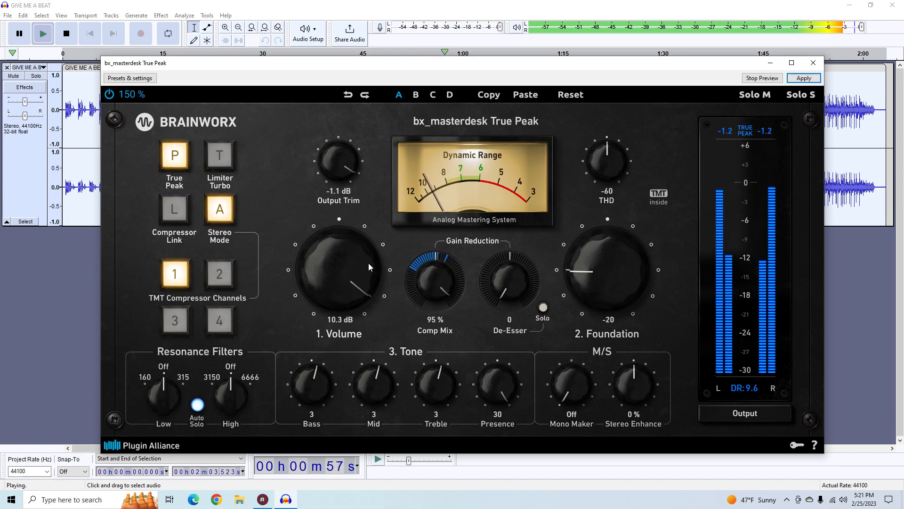
scroll(368, 262, "down", 2)
scroll(368, 263, "up", 1)
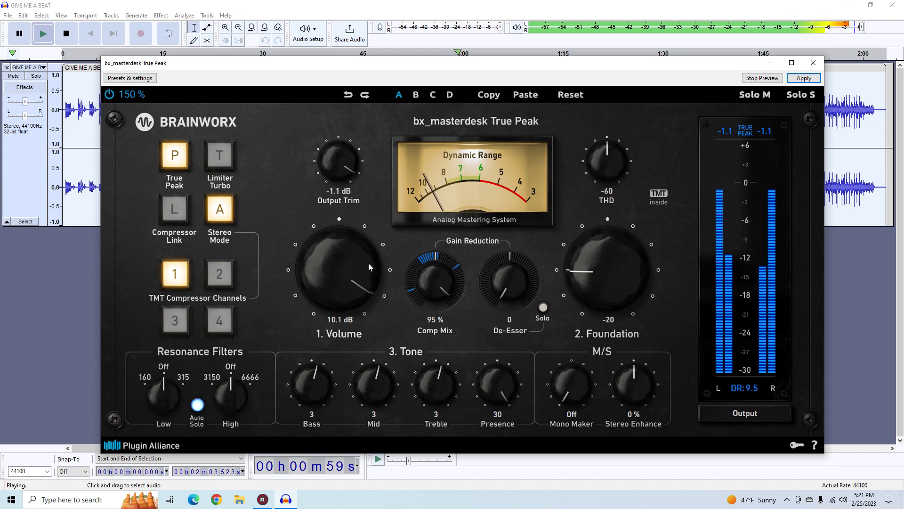
left_click(762, 78)
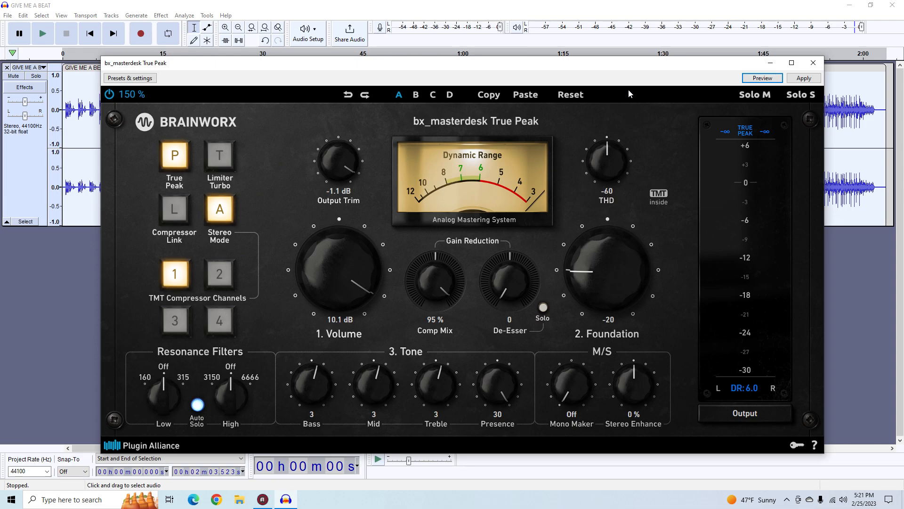